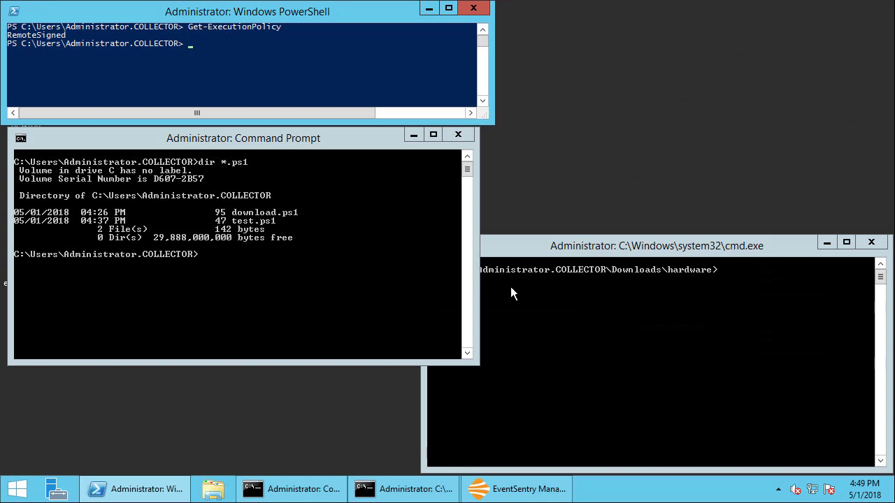
- Run test.ps1 through PowerShell in Command Prompt so it prints 'Hello, I ran'
left_click(271, 260)
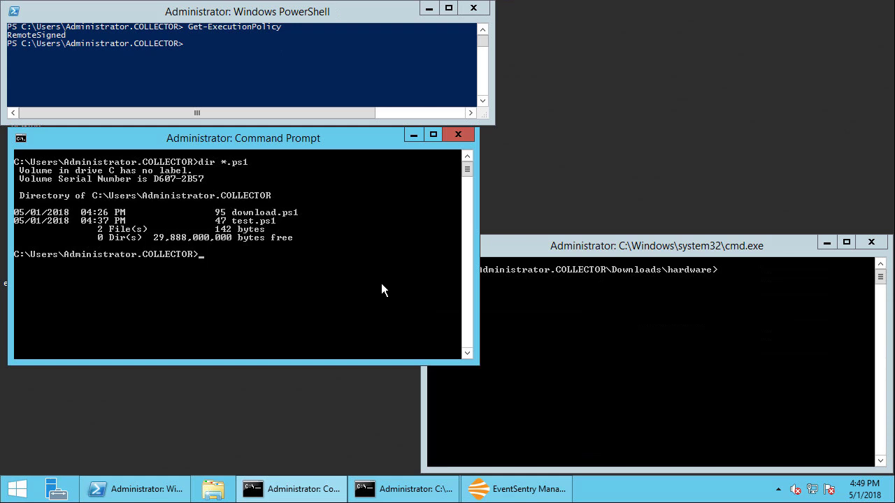
type("powershell .\test.ps1")
key("Return")
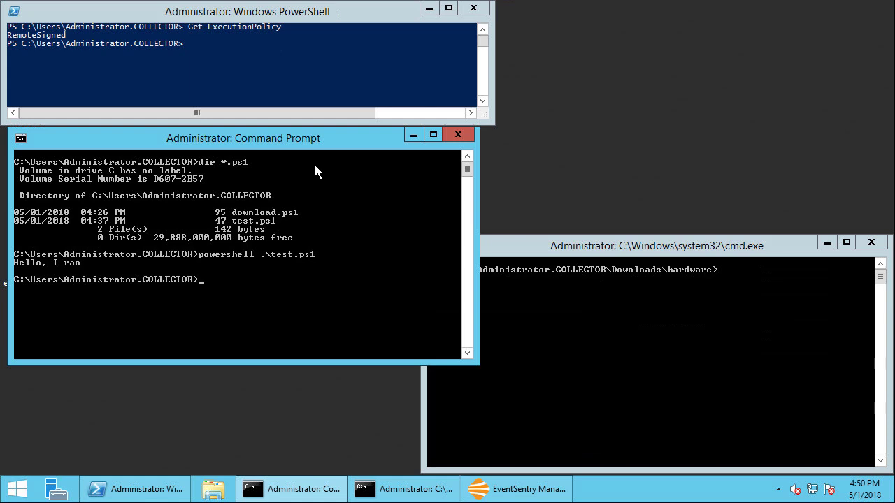
- Rerun test.ps1 with -exec bypass, which returns without any output
key("Up")
type("-exec bypass .\\test.ps1")
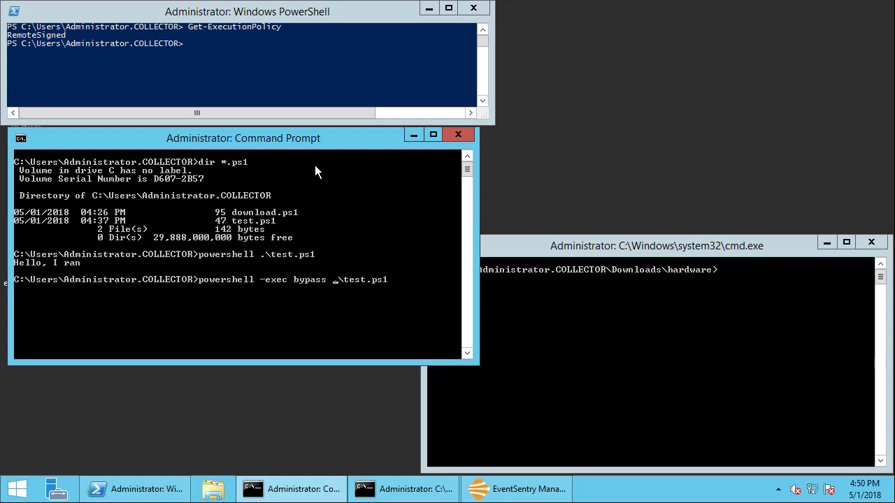
key("Return")
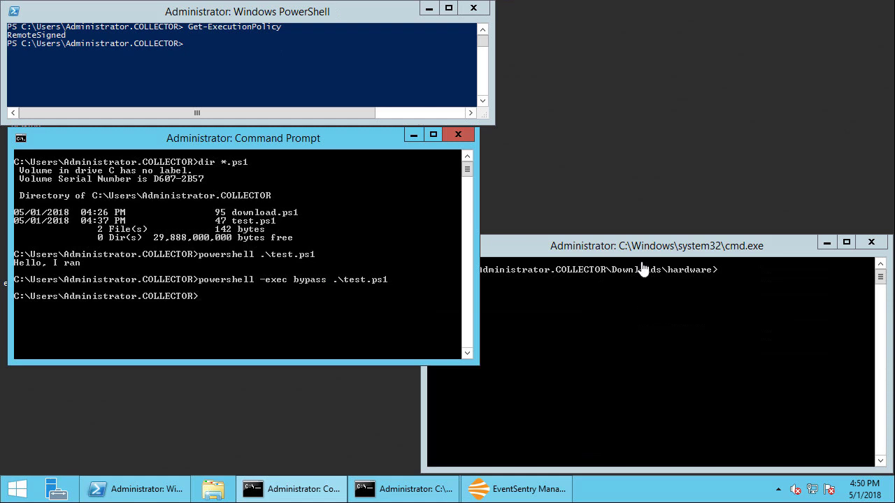
- List the five .ps1 scripts in the hardware folder with dir *.ps1
left_click(627, 315)
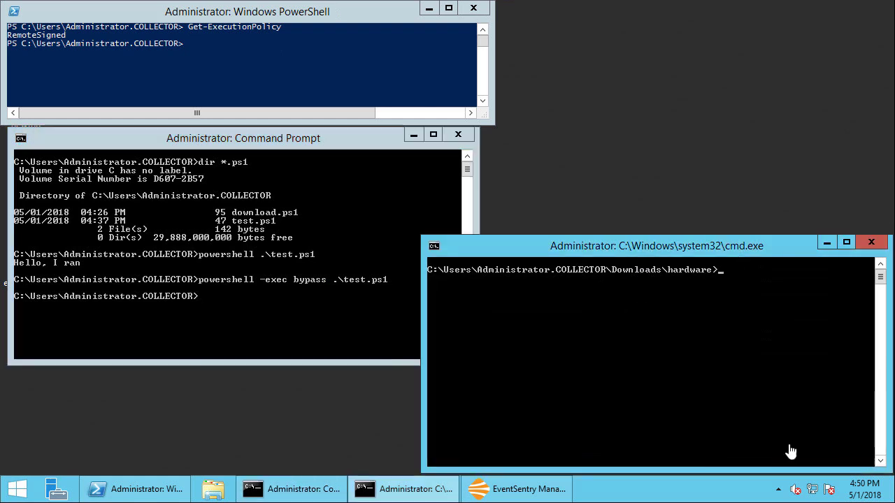
type("dir *.ps1")
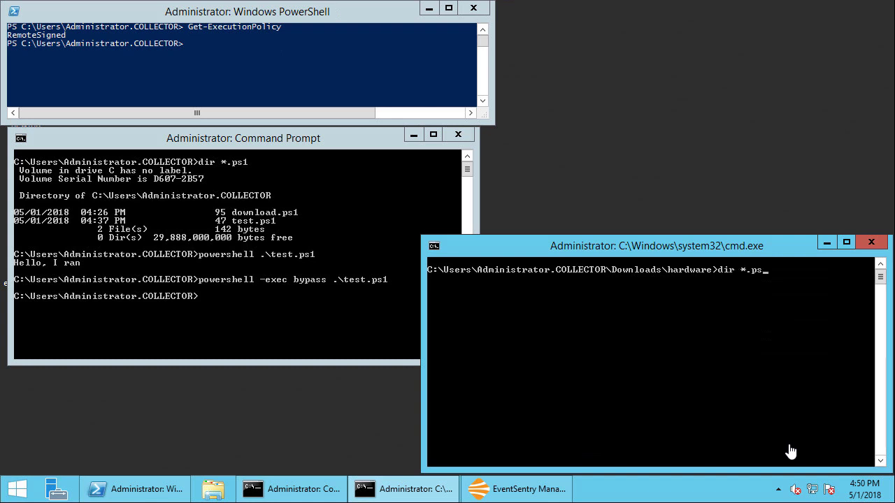
key("Return")
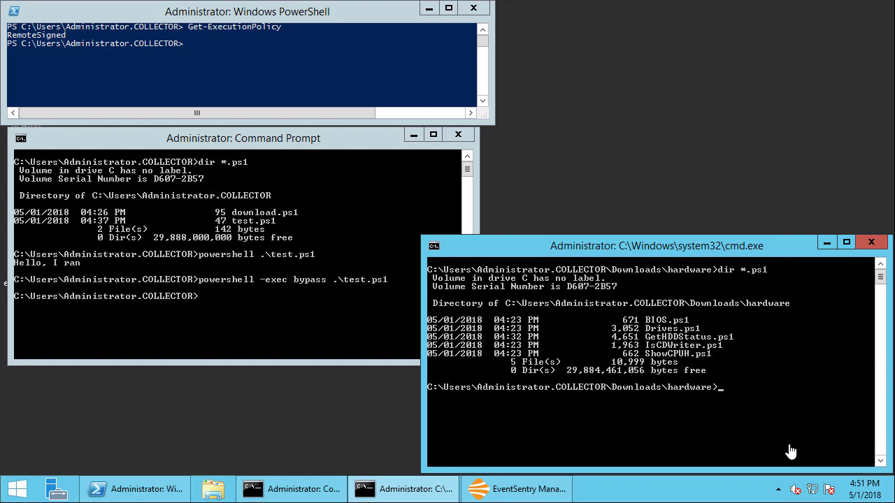
- Run ShowCPUH.ps1 through PowerShell; it is refused as not digitally signed
type("powershe")
type("ll .\\ShowC")
key("Tab")
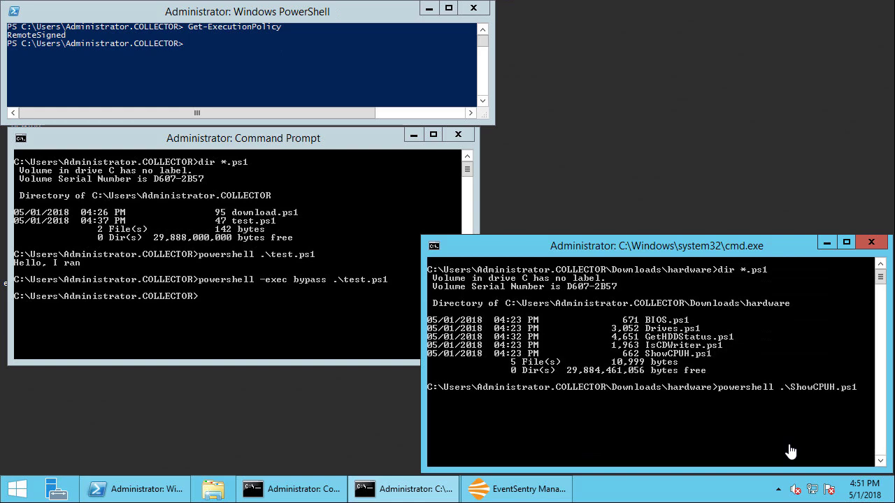
key("Return")
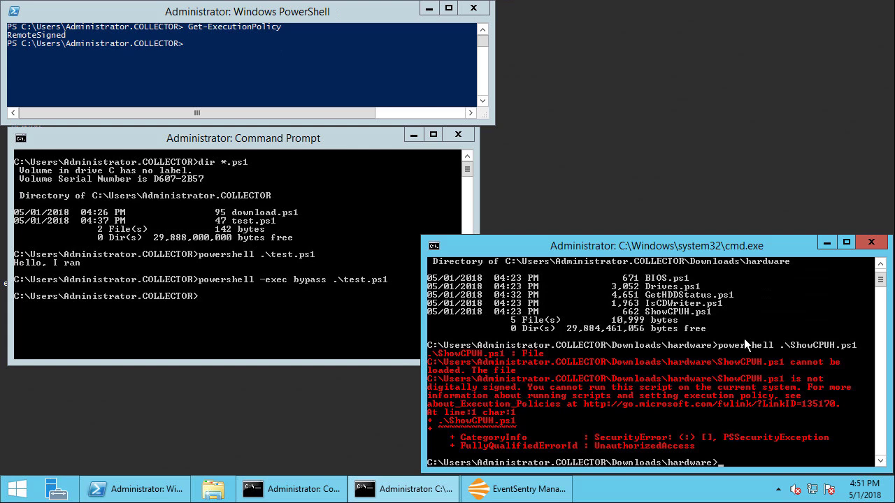
- Rerun ShowCPUH.ps1 with -exec bypass so it prints its version 1.00 banner
key("Up")
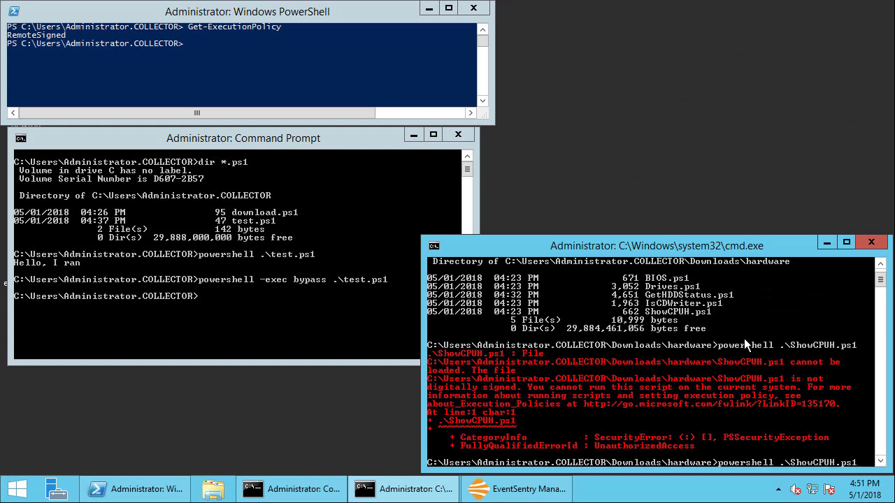
type("-exec ")
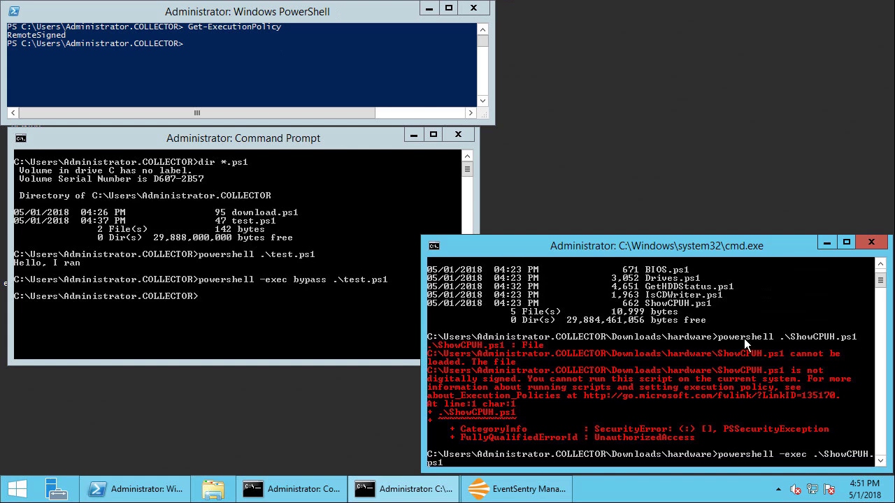
type("bypass")
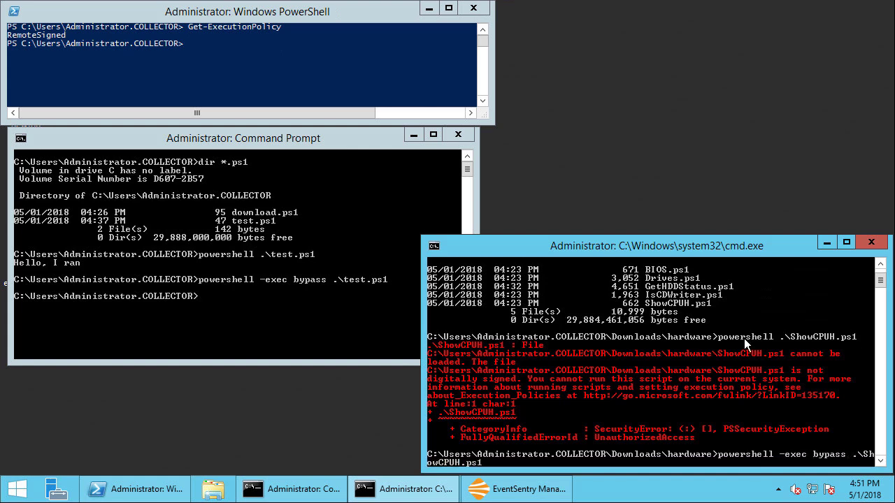
key("Return")
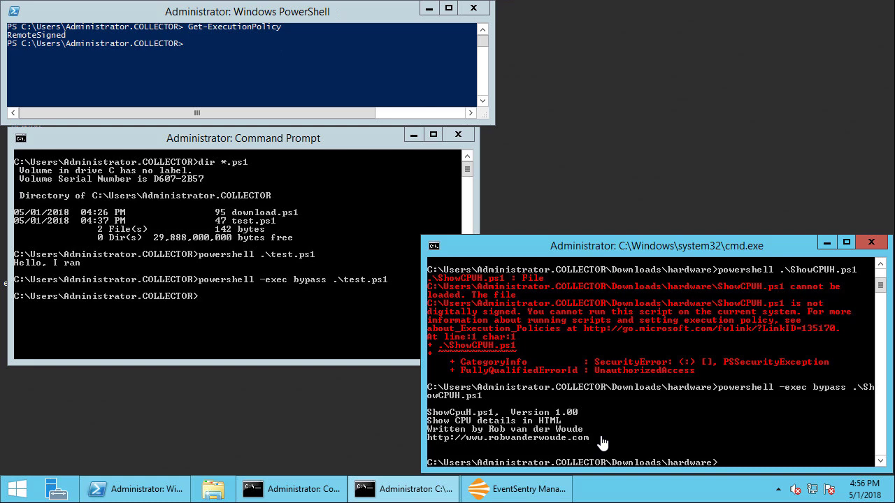
- Open the PowerShell Security package from the Event Log packages in EventSentry
left_click(488, 488)
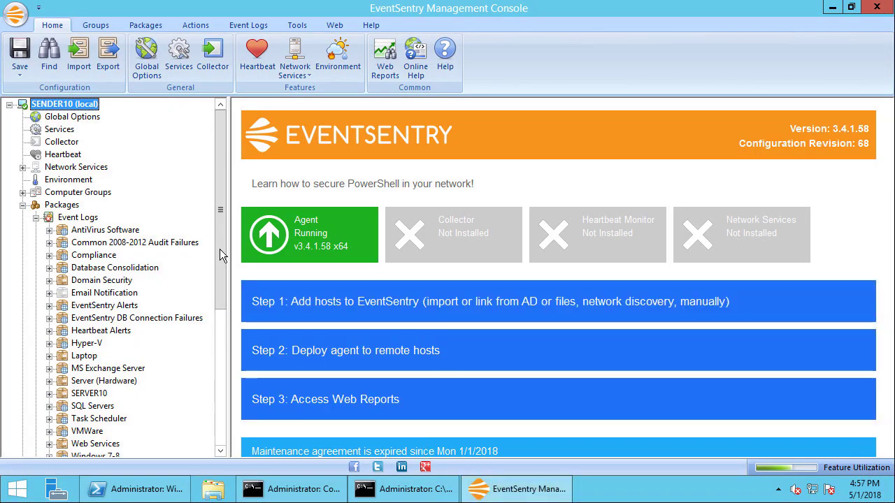
scroll(219, 252, "down", 1)
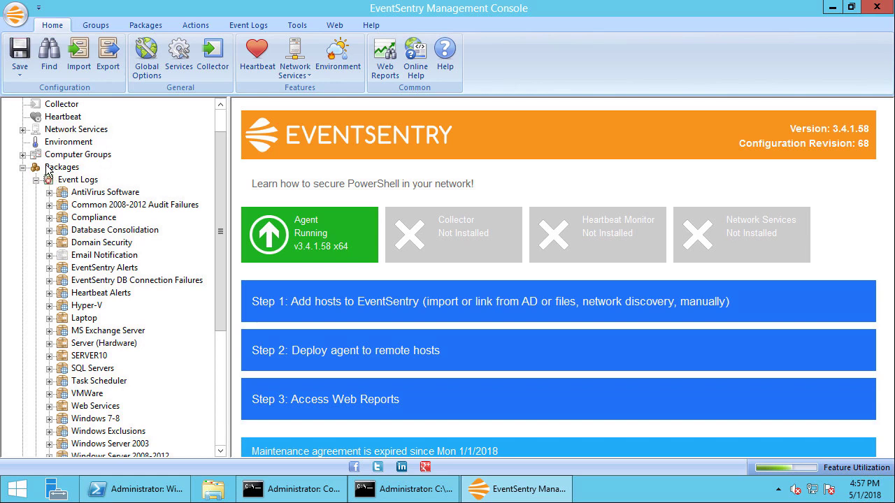
left_click(139, 29)
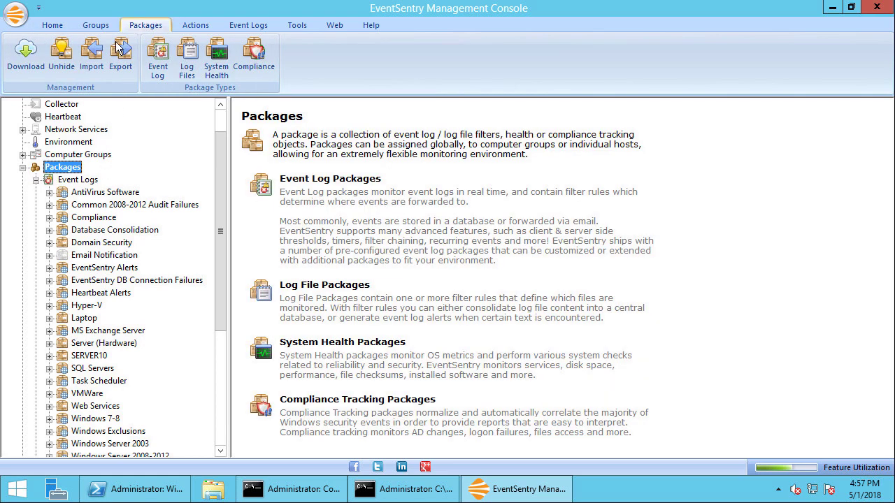
left_click(158, 67)
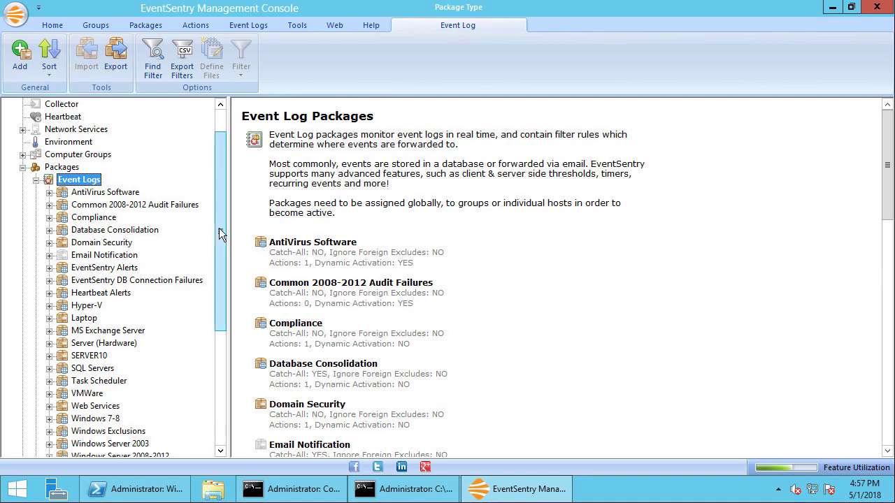
scroll(210, 319, "down", 5)
left_click(112, 308)
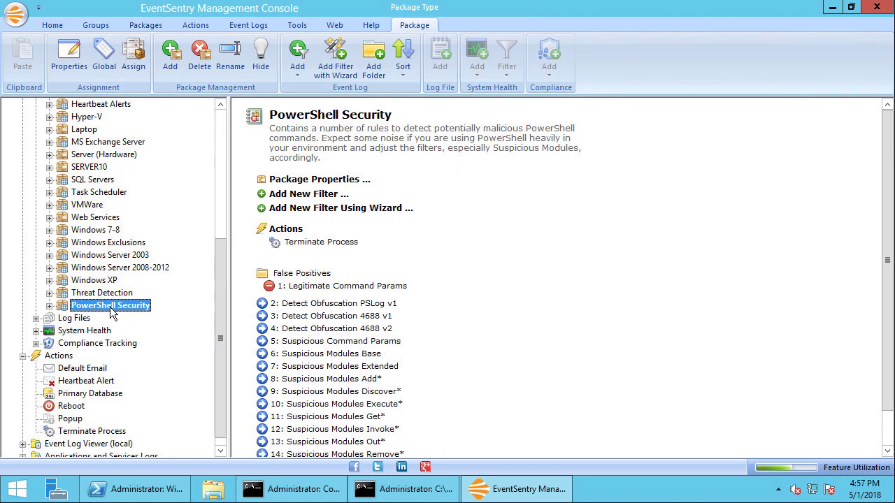
- Expand PowerShell Security and show the Suspicious Command Params filter for event 4688
double_click(72, 307)
left_click_drag(219, 289, 219, 310)
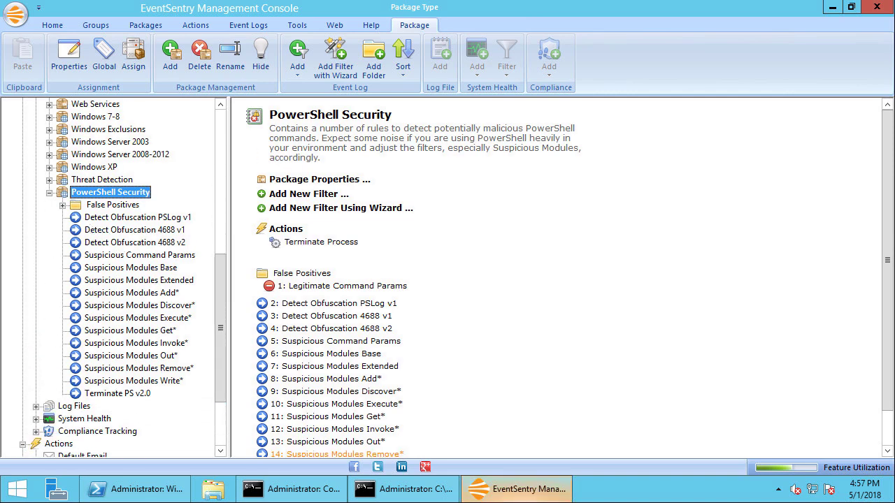
mouse_move(518, 489)
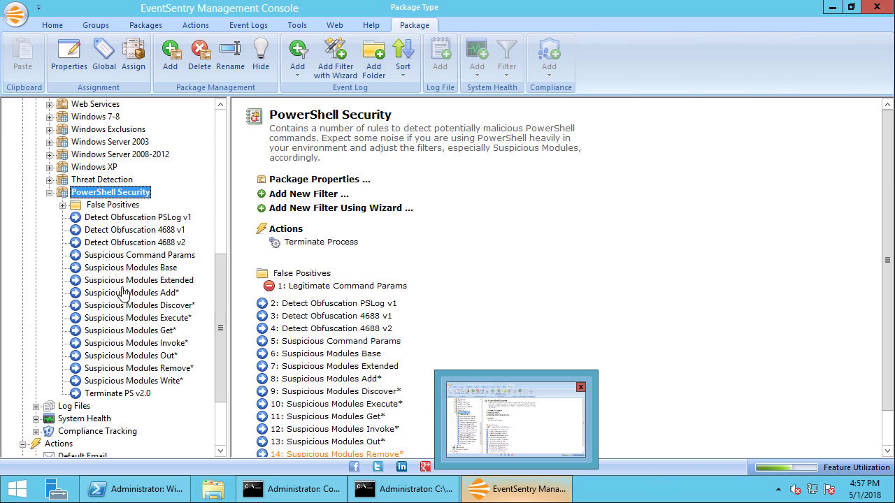
left_click(116, 257)
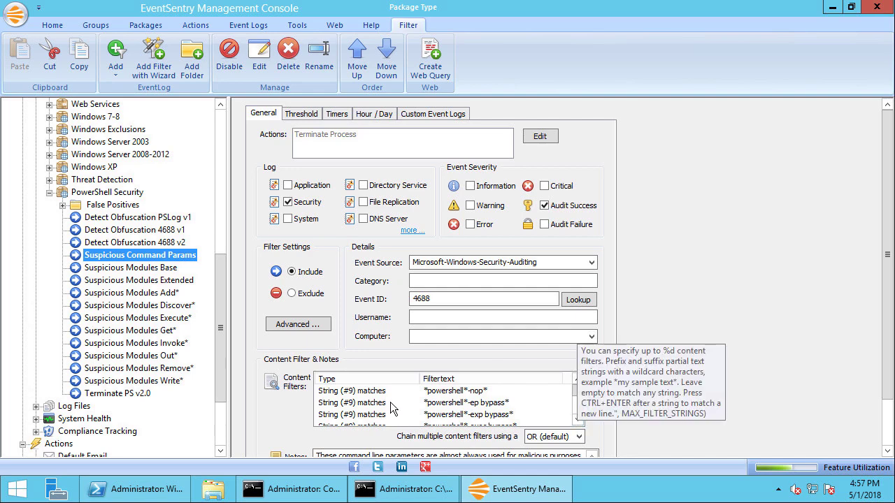
- Select the *powershell*-exec bypass* content filter and scroll the tree down to Actions
left_click(576, 422)
left_click(576, 421)
left_click(493, 404)
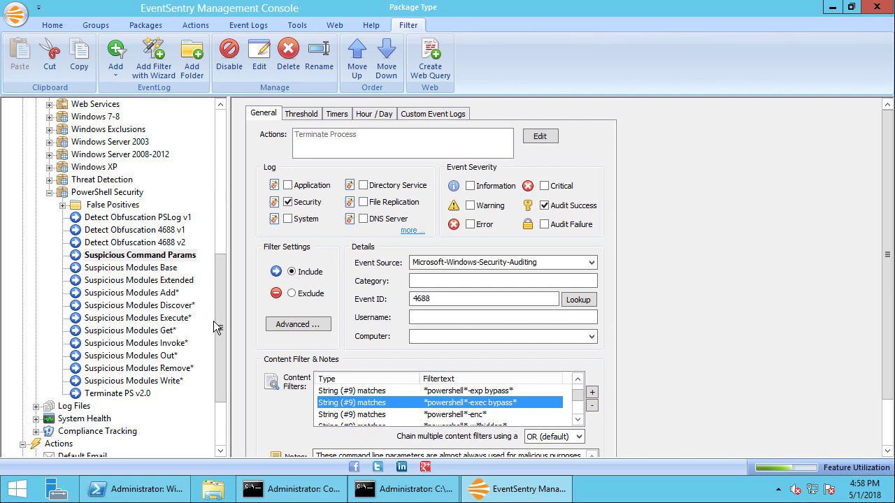
left_click_drag(215, 321, 84, 406)
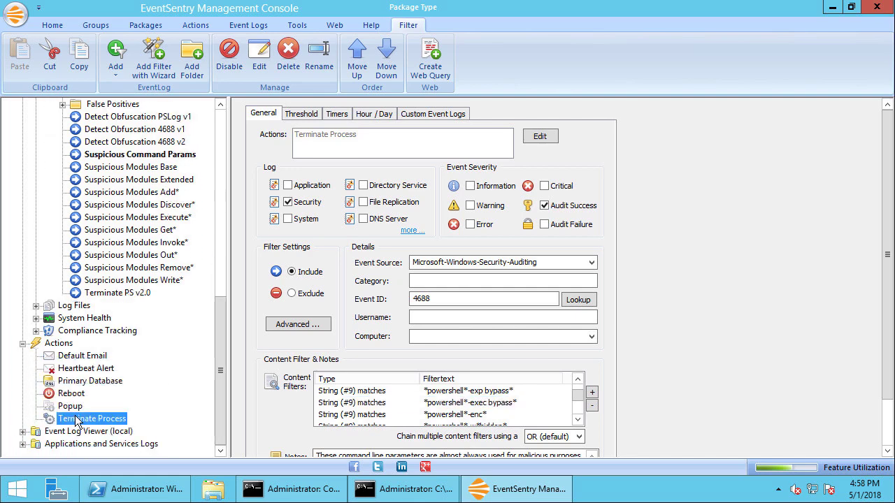
- Show the Terminate Process action, set to Kill Process with process name $STR5
left_click(80, 418)
mouse_move(389, 266)
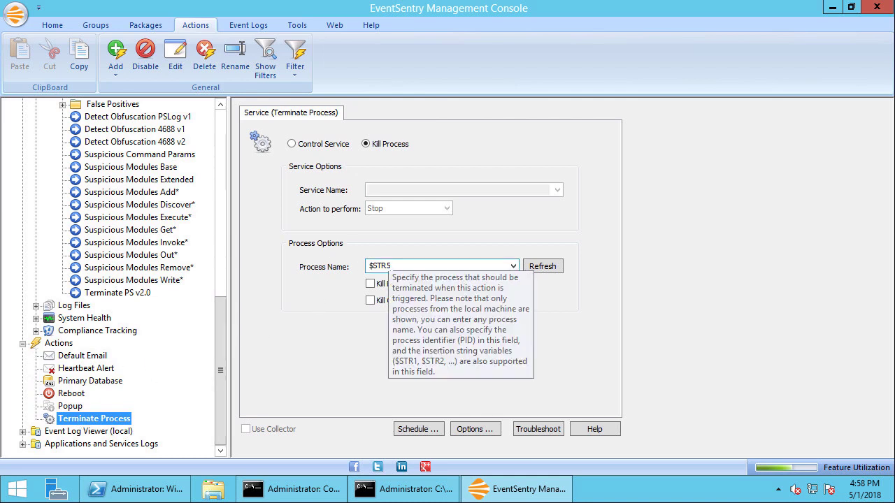